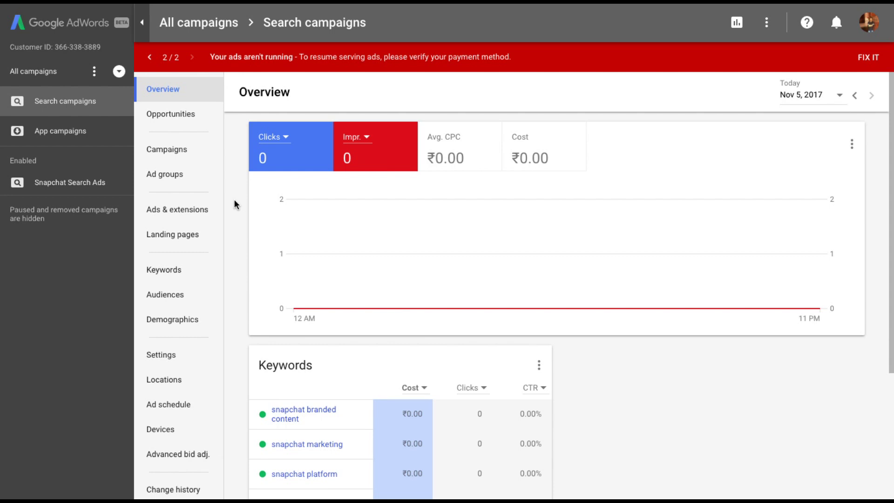
- Open Keyword Planner from the three-dot tools menu under Planning
{"action": "left_click", "coordinate": [767, 25]}
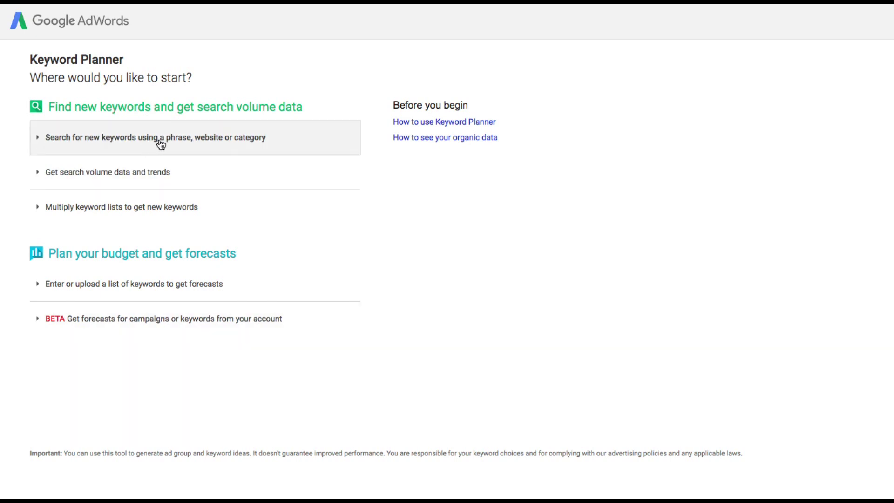
- Search new keywords for 'facebook advertising', 'facebook marketing', 'instagram ads', 'facebook ads tutorials' with landing page virenbaid.com/marketing-on-facebook
{"action": "left_click", "coordinate": [193, 144]}
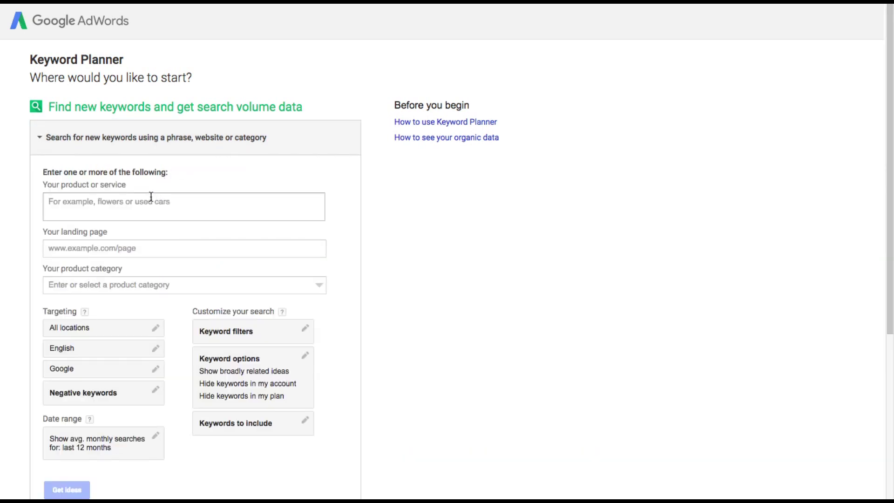
{"action": "left_click", "coordinate": [151, 197]}
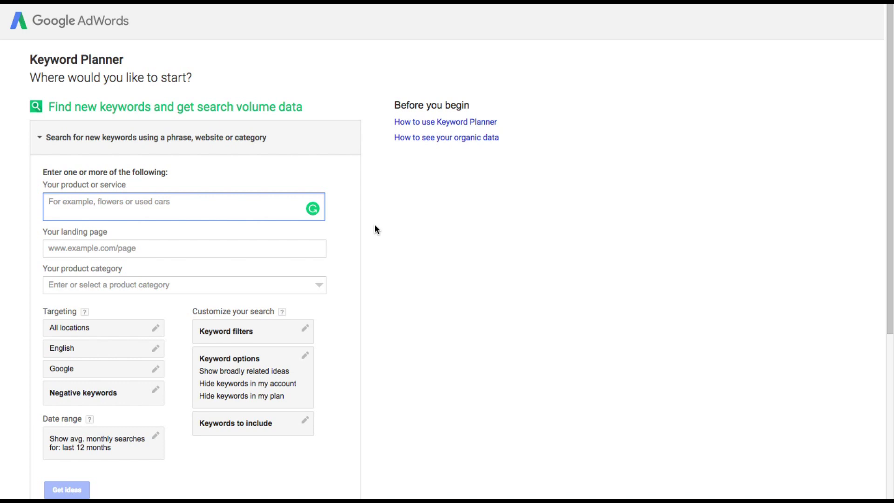
{"action": "type", "text": "facebook advertising"}
{"action": "key", "text": "Return"}
{"action": "type", "text": "facebook marketing"}
{"action": "key", "text": "Return"}
{"action": "type", "text": "instagram ads"}
{"action": "key", "text": "Return"}
{"action": "type", "text": "facebook ads tutorials"}
{"action": "left_click", "coordinate": [191, 254]}
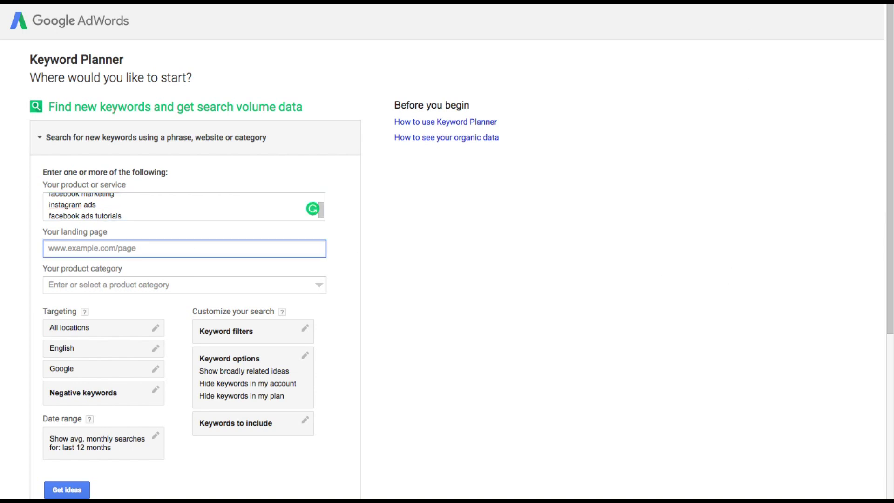
{"action": "type", "text": "virenbaid.com/marketing-on-facebook"}
- Set the product category to Jobs & Education > Online Education & Degree Programs
{"action": "left_click", "coordinate": [125, 279]}
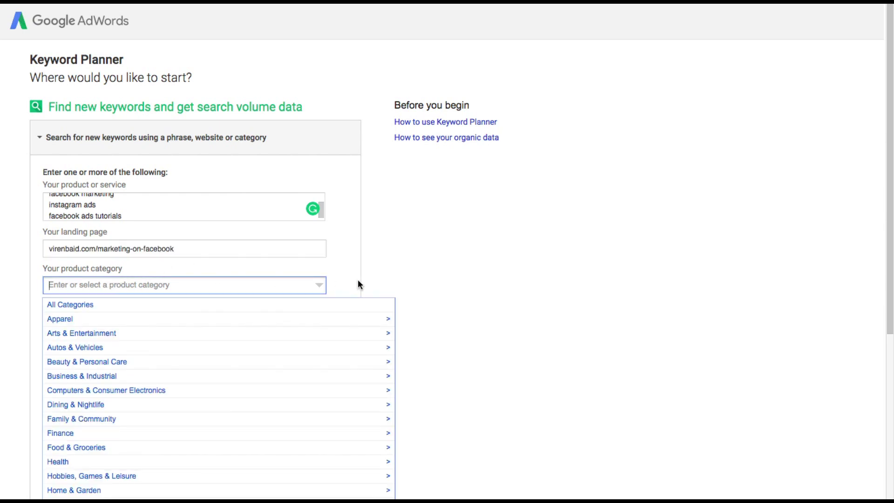
{"action": "scroll", "coordinate": [359, 286], "scroll_direction": "down", "scroll_amount": 3}
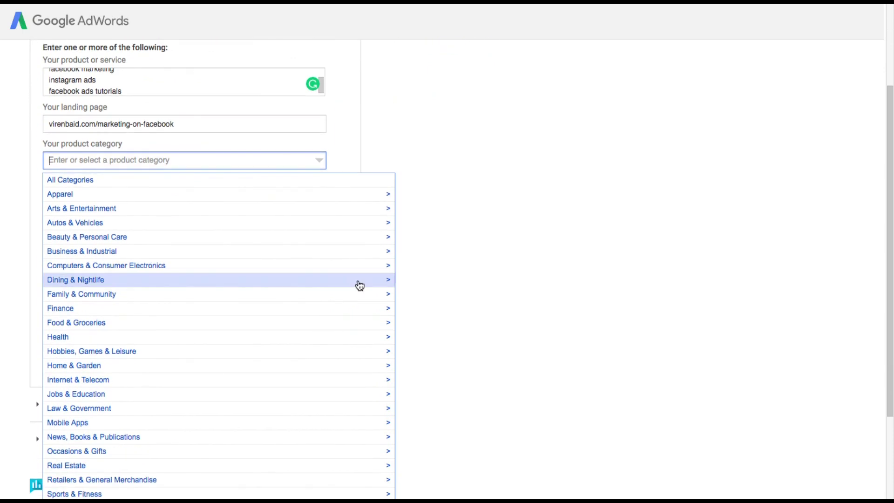
{"action": "scroll", "coordinate": [360, 285], "scroll_direction": "down", "scroll_amount": 2}
{"action": "left_click", "coordinate": [283, 308]}
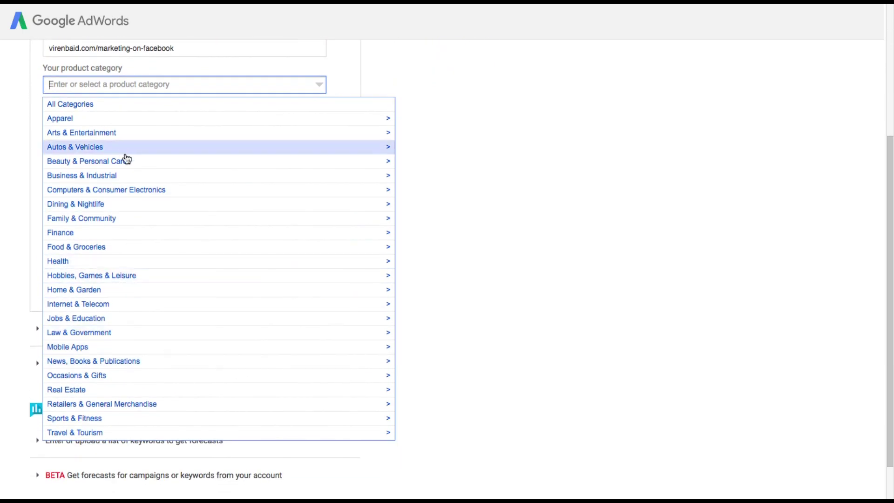
{"action": "left_click", "coordinate": [119, 163]}
{"action": "left_click", "coordinate": [130, 198]}
- Set targeting locations to Mumbai, Delhi and Bengaluru and save
{"action": "scroll", "coordinate": [294, 145], "scroll_direction": "up", "scroll_amount": 3}
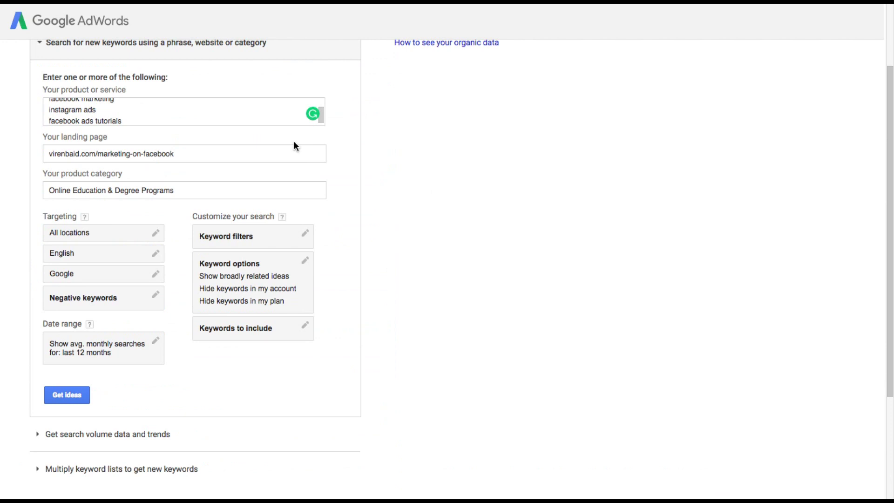
{"action": "scroll", "coordinate": [294, 146], "scroll_direction": "up", "scroll_amount": 3}
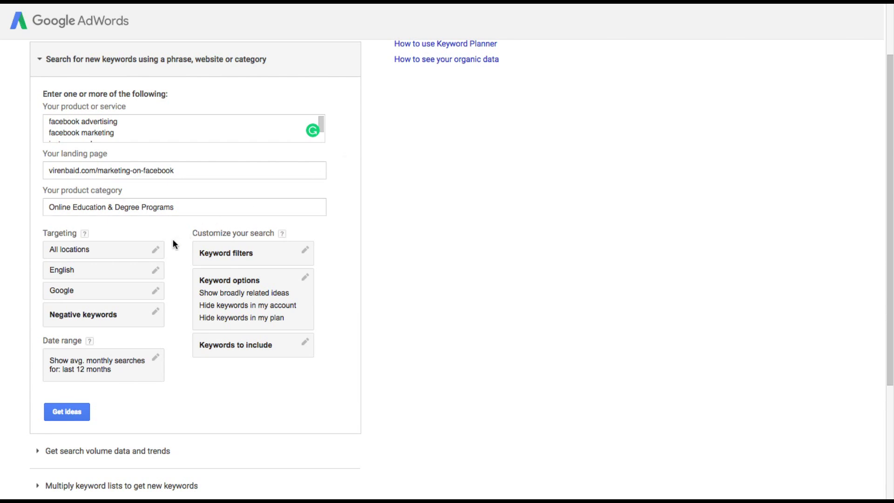
{"action": "left_click", "coordinate": [156, 249]}
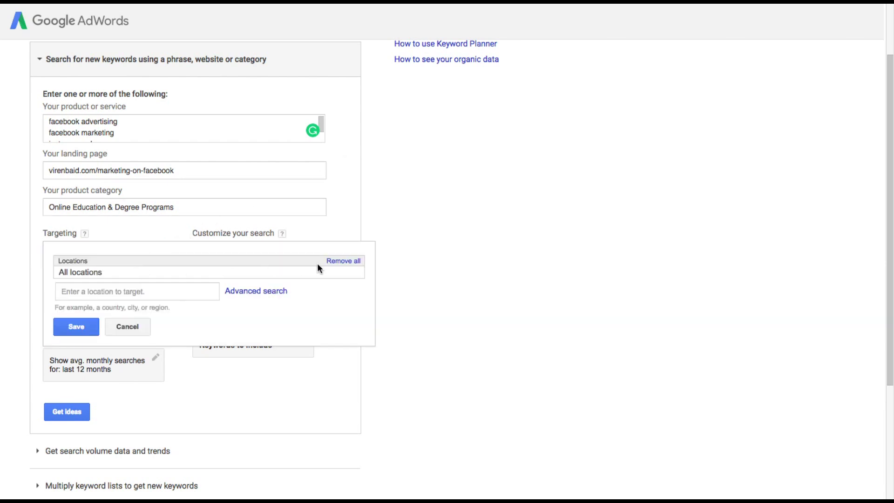
{"action": "left_click", "coordinate": [105, 291]}
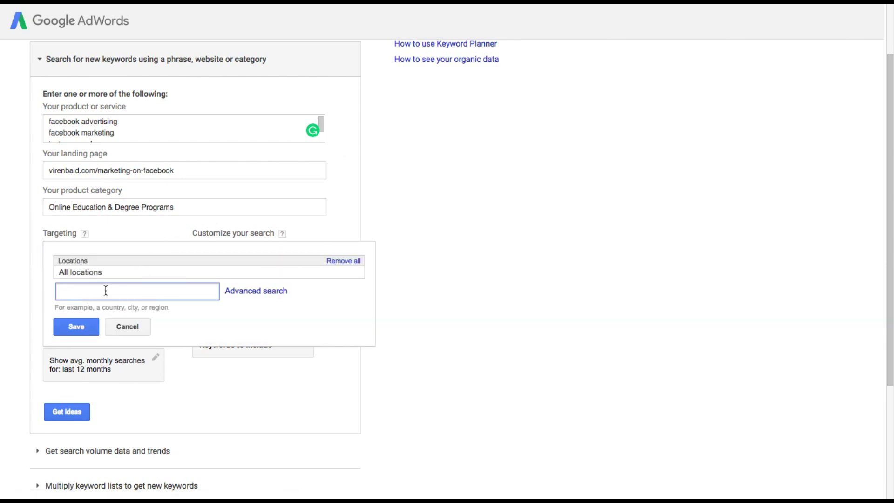
{"action": "type", "text": "mumbai"}
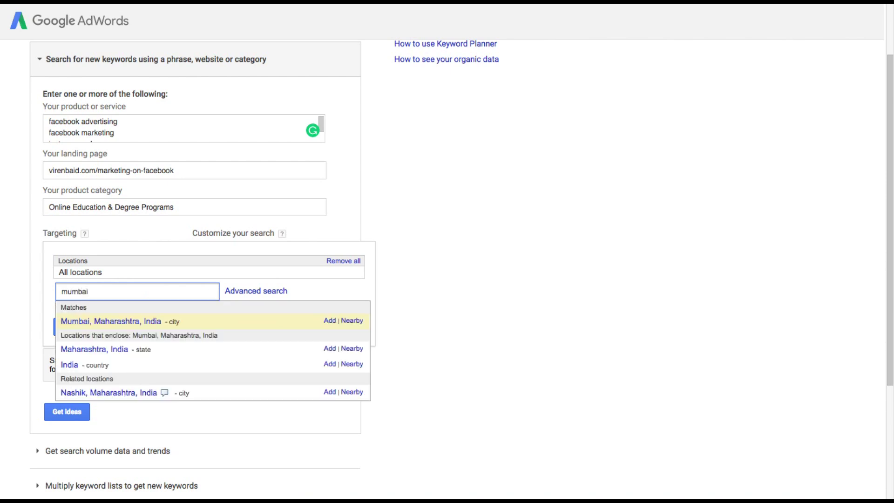
{"action": "key", "text": "Return"}
{"action": "type", "text": "lhi"}
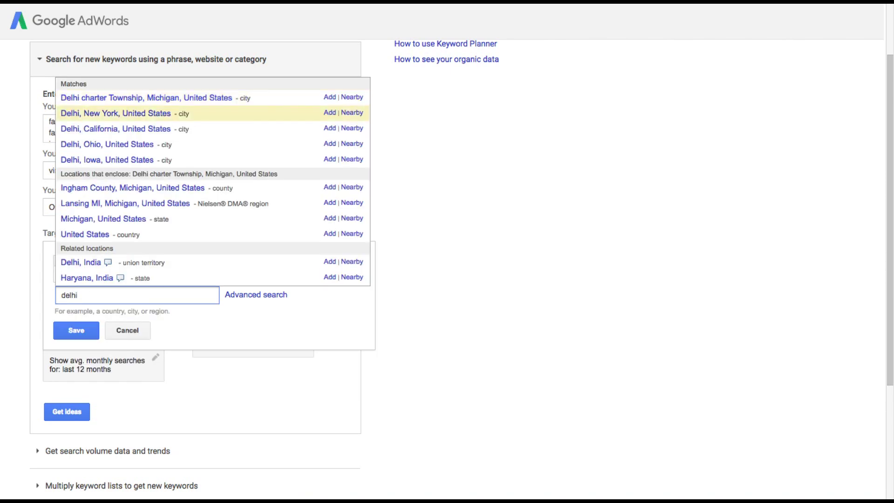
{"action": "left_click", "coordinate": [81, 262]}
{"action": "left_click", "coordinate": [91, 364]}
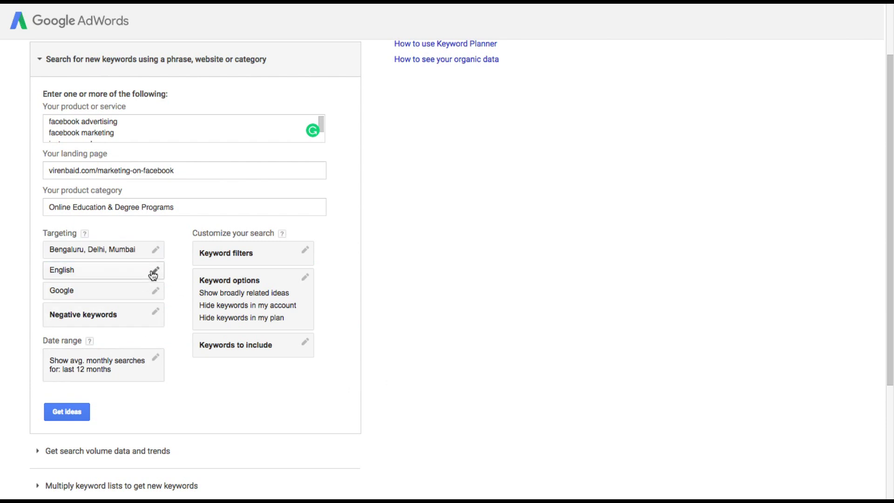
- Keep the network on Google only and the date range at the last 12 months
{"action": "left_click", "coordinate": [150, 293]}
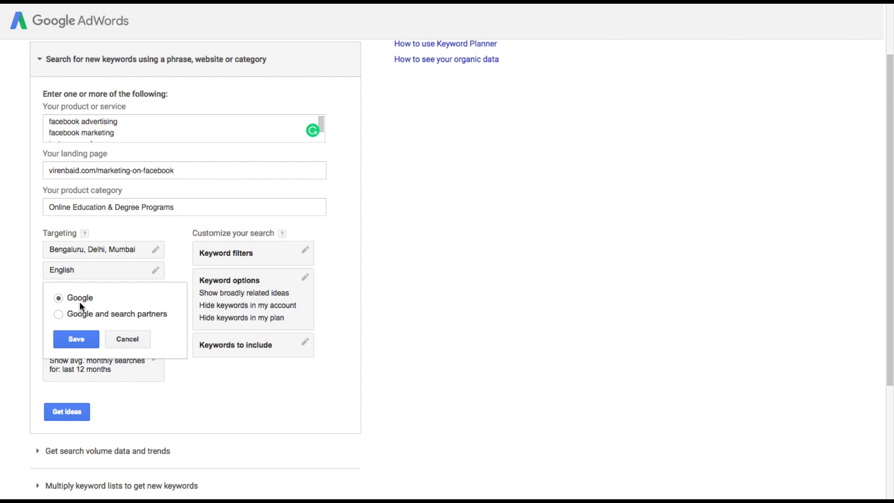
{"action": "left_click", "coordinate": [137, 340]}
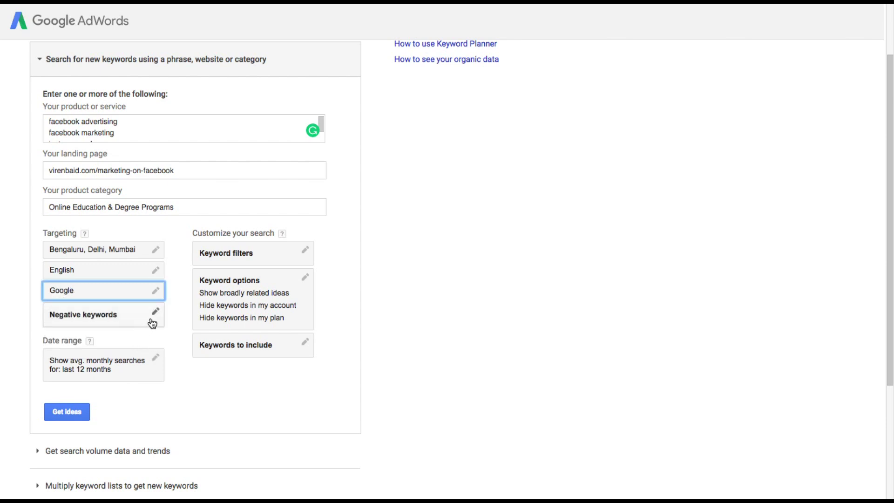
{"action": "left_click", "coordinate": [150, 357]}
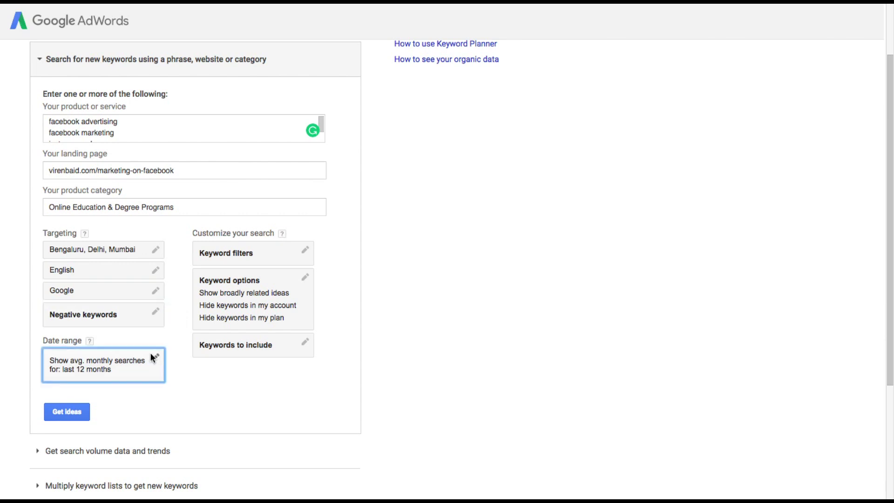
{"action": "left_click", "coordinate": [218, 420]}
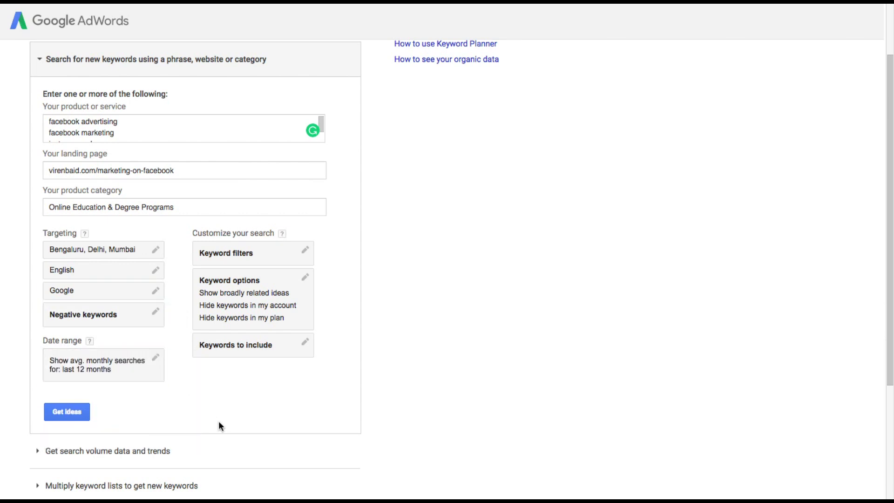
{"action": "left_click", "coordinate": [164, 363]}
{"action": "left_click", "coordinate": [207, 398]}
{"action": "scroll", "coordinate": [208, 397], "scroll_direction": "down", "scroll_amount": 2}
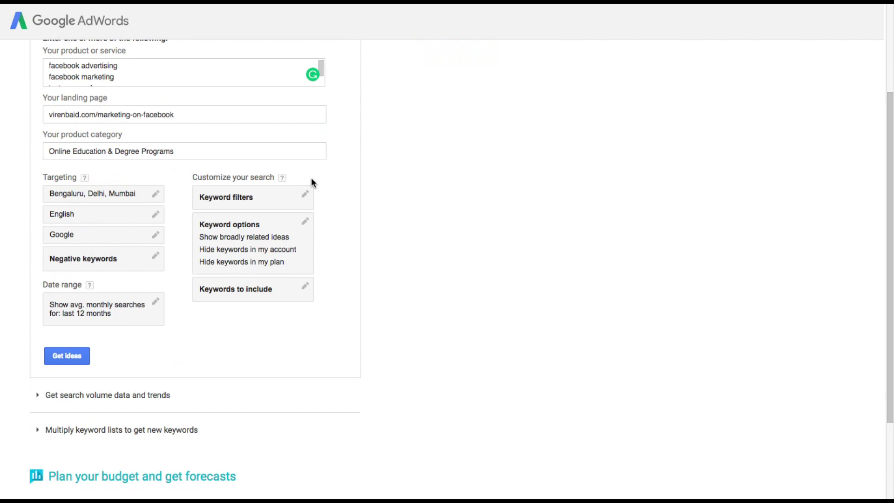
{"action": "left_click", "coordinate": [303, 196]}
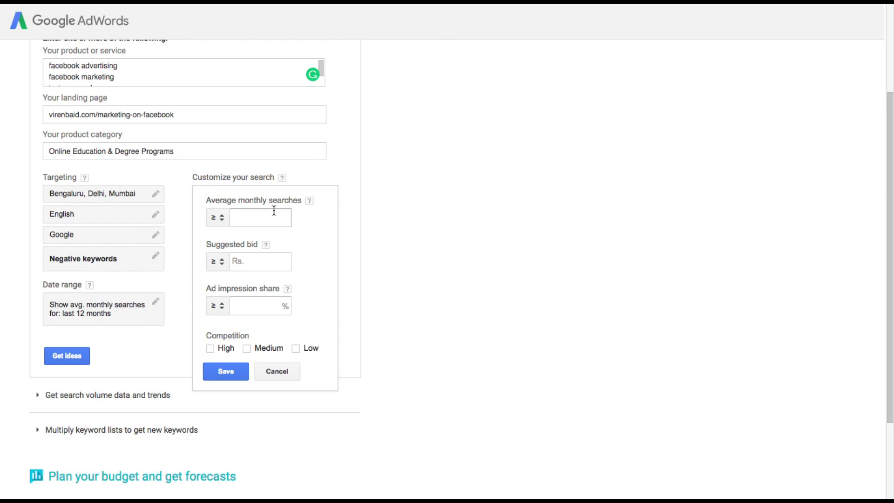
{"action": "left_click", "coordinate": [255, 212]}
{"action": "left_click", "coordinate": [278, 372]}
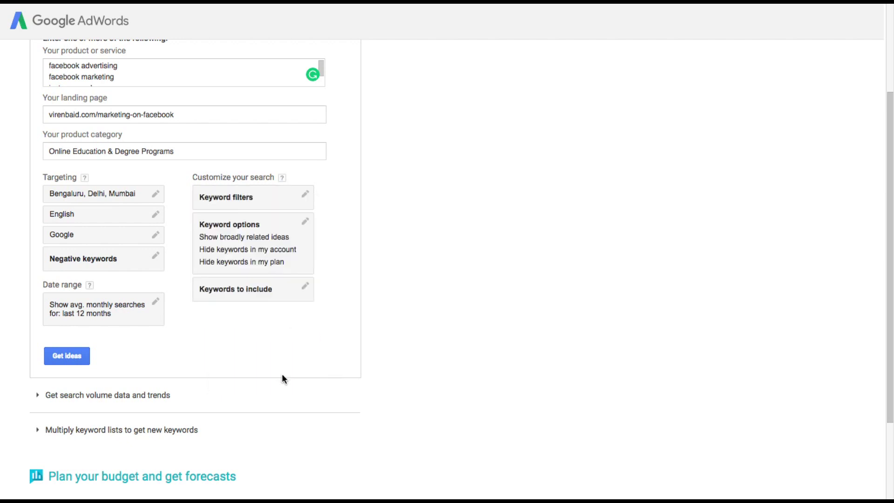
{"action": "left_click", "coordinate": [224, 282]}
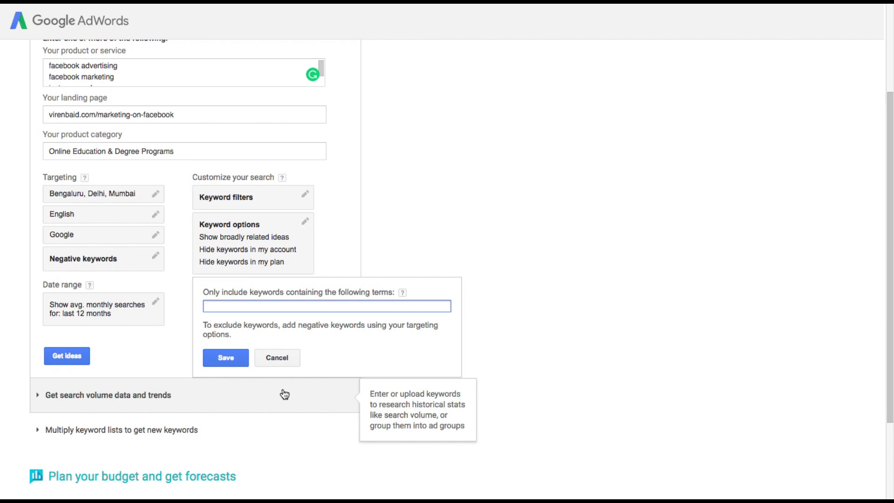
{"action": "left_click", "coordinate": [277, 364]}
{"action": "left_click", "coordinate": [279, 253]}
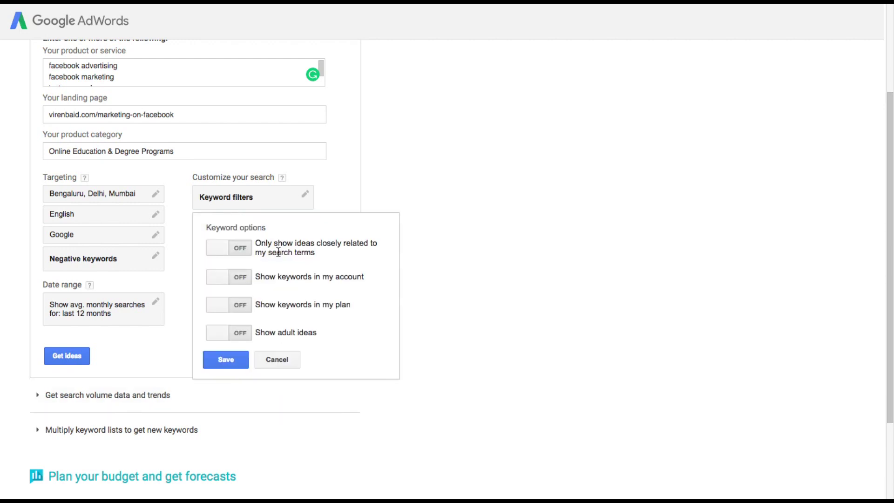
{"action": "left_click", "coordinate": [277, 361]}
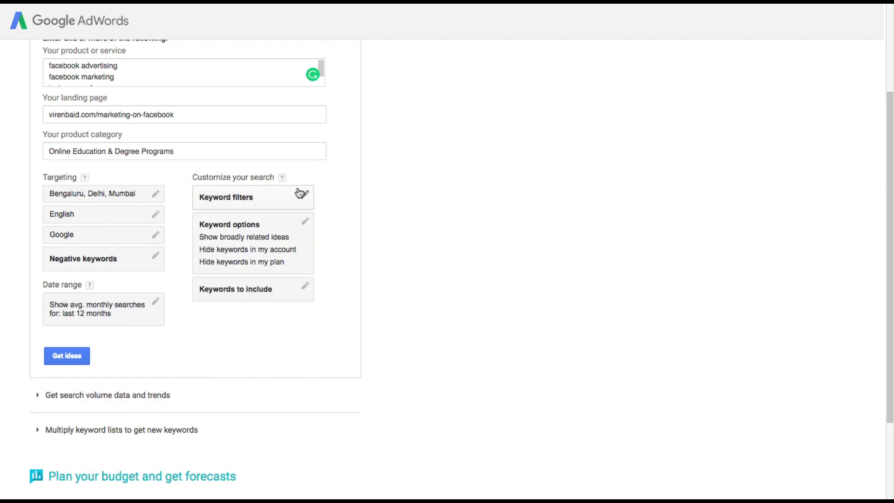
{"action": "left_click", "coordinate": [57, 356]}
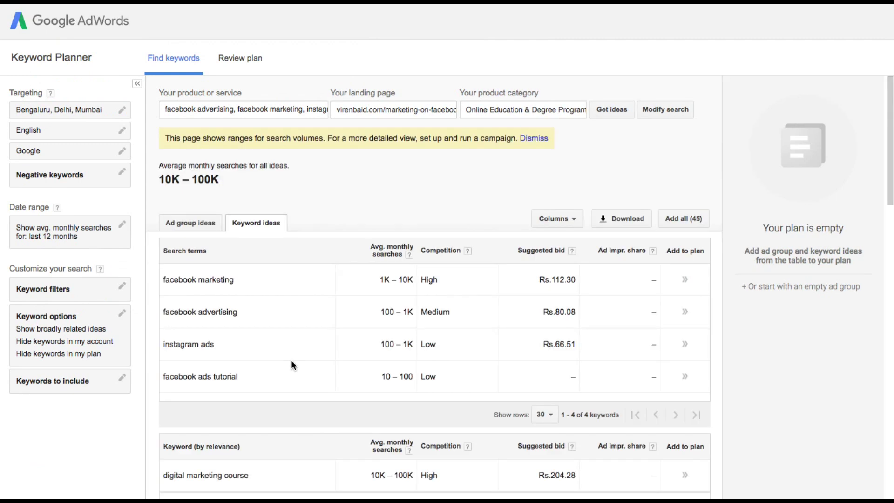
- Add 'facebook advertising' from the keyword ideas to the plan
{"action": "scroll", "coordinate": [291, 359], "scroll_direction": "down", "scroll_amount": 1}
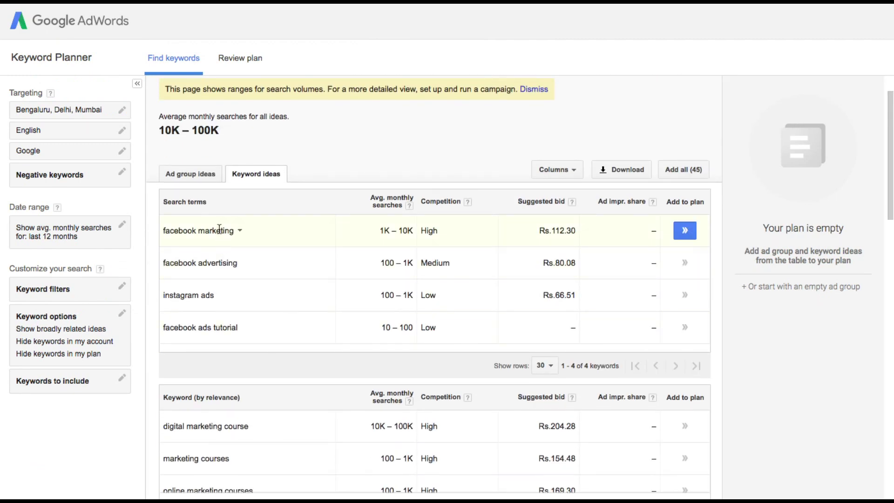
{"action": "scroll", "coordinate": [309, 349], "scroll_direction": "down", "scroll_amount": 3}
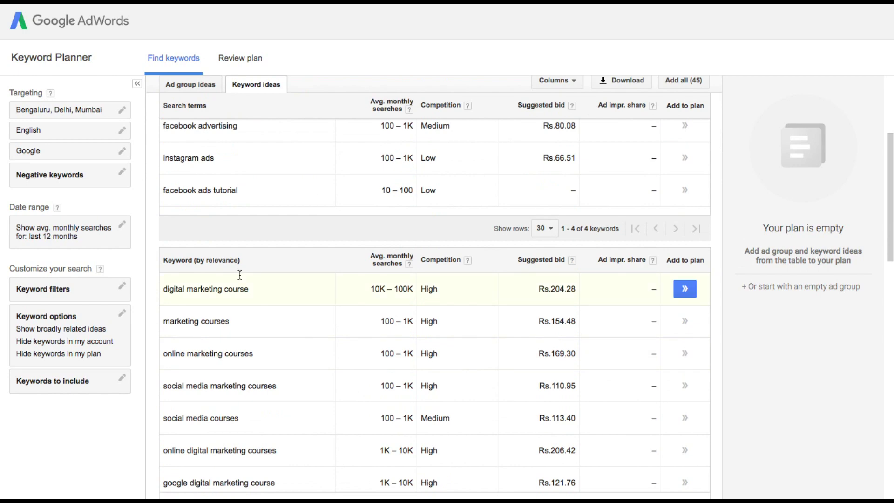
{"action": "scroll", "coordinate": [229, 447], "scroll_direction": "down", "scroll_amount": 4}
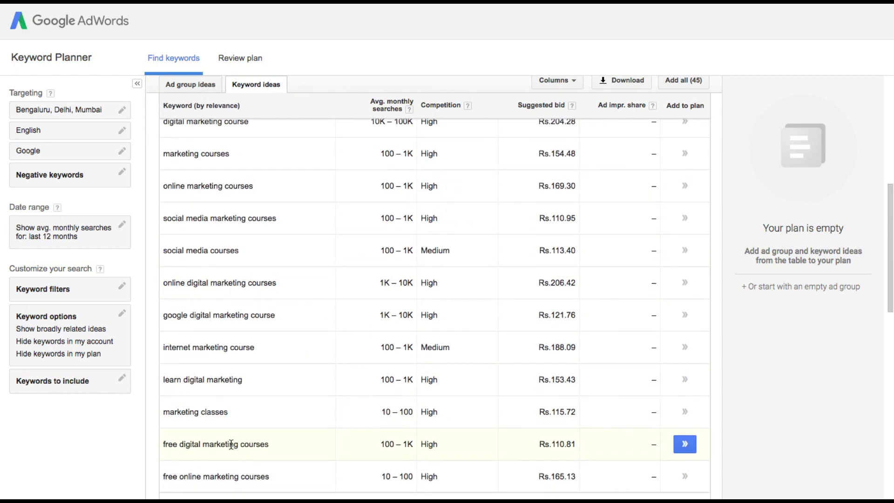
{"action": "scroll", "coordinate": [231, 445], "scroll_direction": "up", "scroll_amount": 3}
{"action": "scroll", "coordinate": [231, 443], "scroll_direction": "up", "scroll_amount": 1}
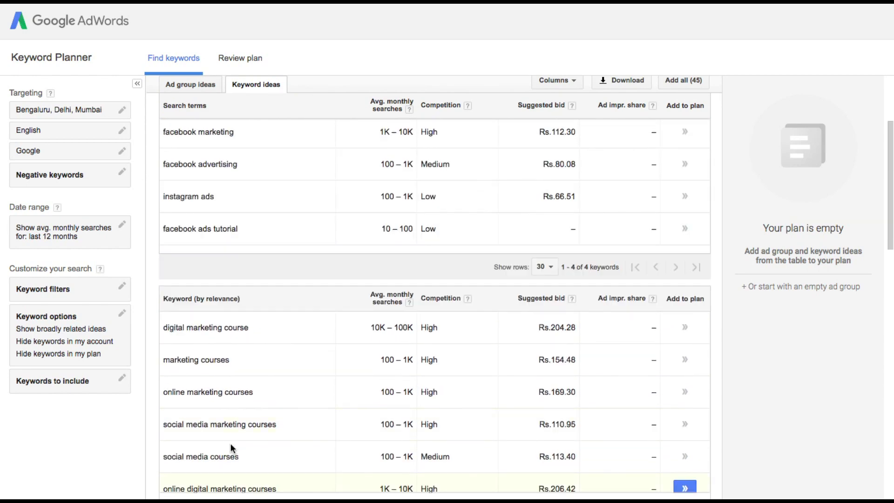
{"action": "scroll", "coordinate": [231, 443], "scroll_direction": "up", "scroll_amount": 3}
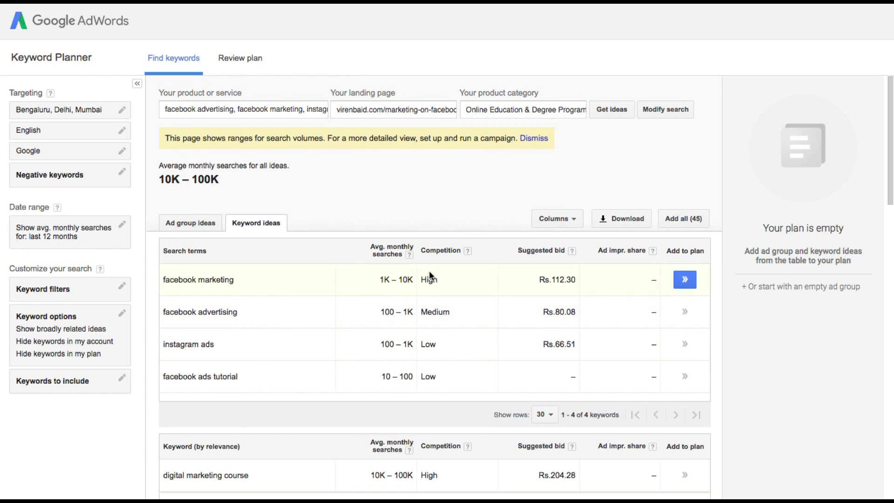
{"action": "left_click", "coordinate": [685, 316]}
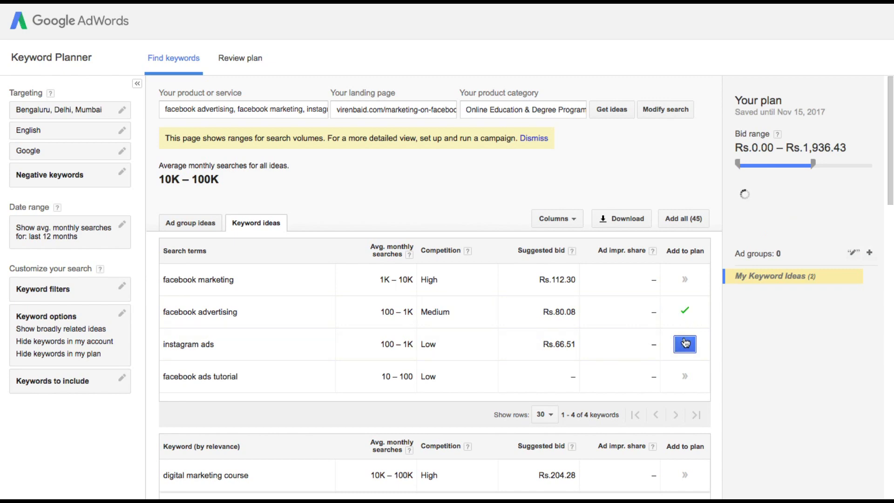
- Add 'online digital marketing courses' and 'free marketing courses', cap bids at Rs.10.15, and download the plan
{"action": "scroll", "coordinate": [652, 279], "scroll_direction": "down", "scroll_amount": 3}
{"action": "scroll", "coordinate": [664, 304], "scroll_direction": "down", "scroll_amount": 3}
{"action": "scroll", "coordinate": [664, 304], "scroll_direction": "down", "scroll_amount": 2}
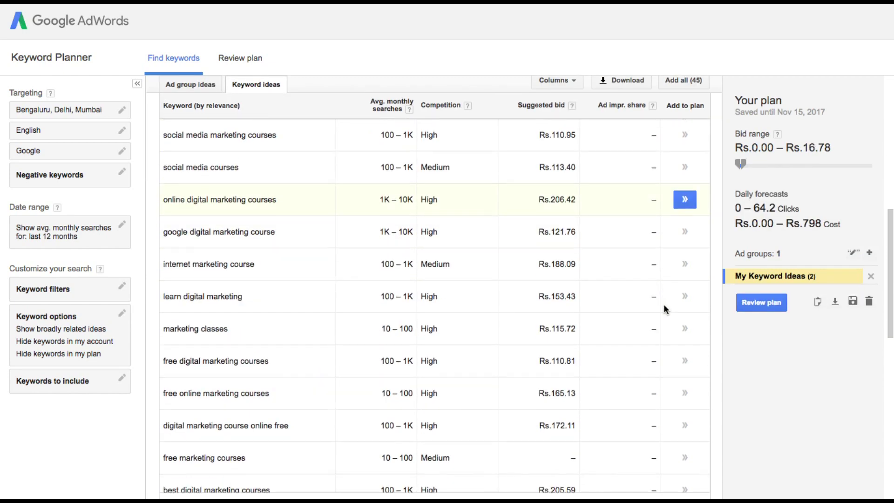
{"action": "scroll", "coordinate": [694, 387], "scroll_direction": "up", "scroll_amount": 6}
{"action": "left_click", "coordinate": [694, 387]}
{"action": "scroll", "coordinate": [694, 387], "scroll_direction": "down", "scroll_amount": 5}
{"action": "scroll", "coordinate": [691, 379], "scroll_direction": "down", "scroll_amount": 2}
{"action": "left_click", "coordinate": [687, 375]}
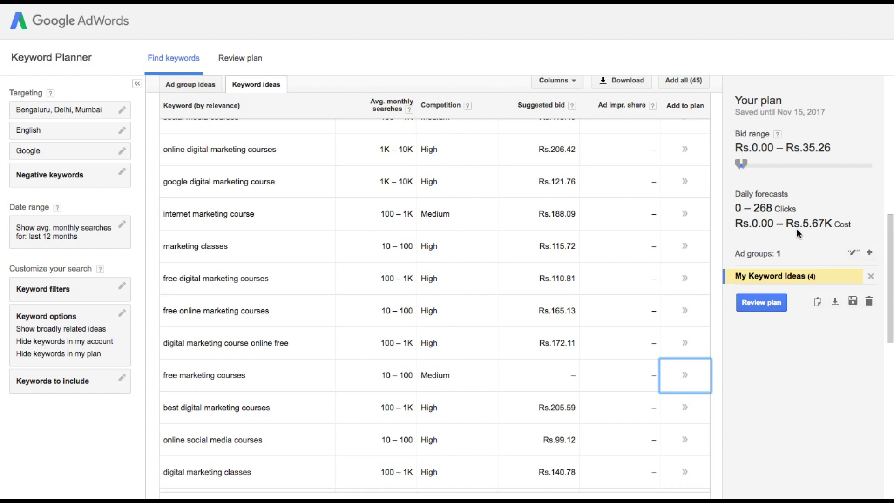
{"action": "left_click_drag", "start_coordinate": [742, 162], "coordinate": [742, 163]}
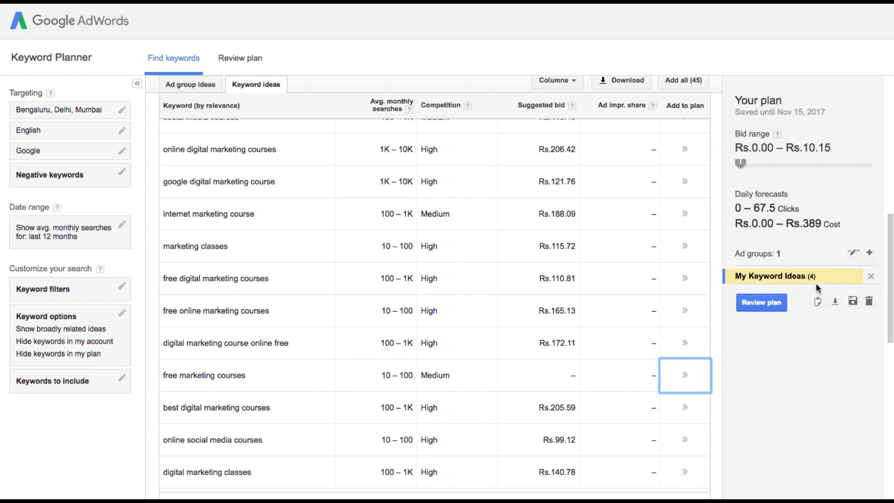
{"action": "left_click", "coordinate": [836, 303]}
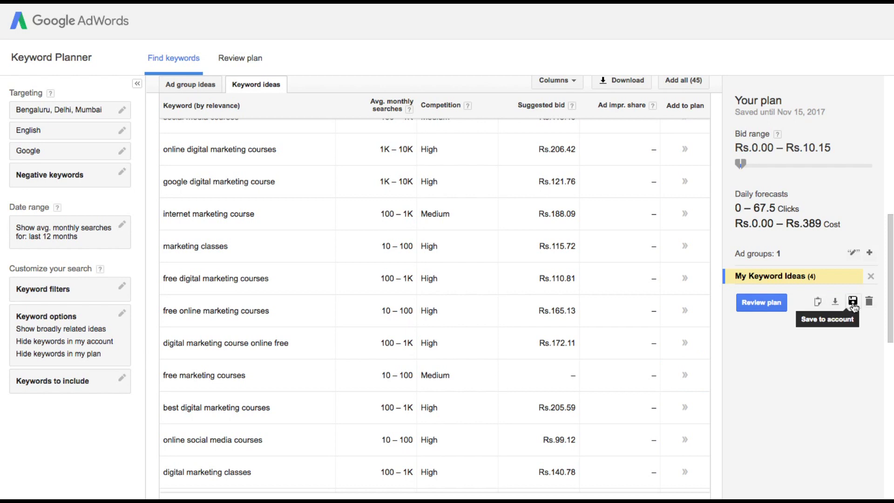
{"action": "left_click", "coordinate": [853, 302]}
{"action": "triple_click", "coordinate": [451, 154]}
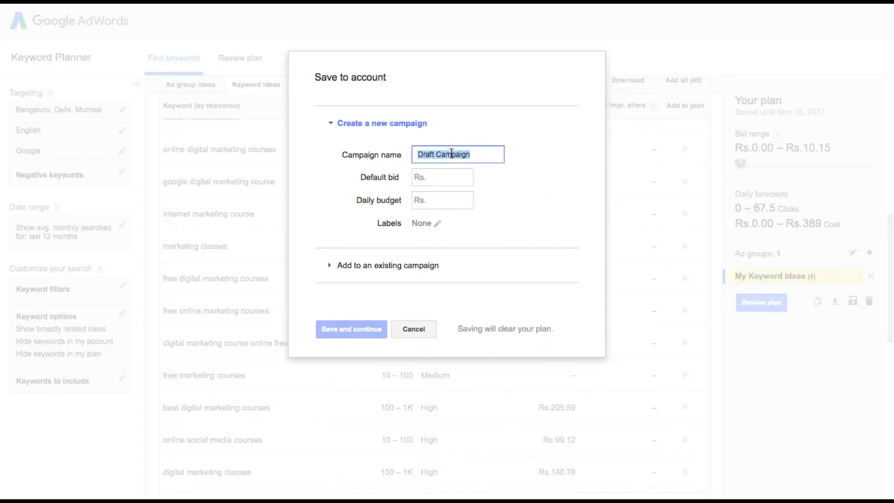
{"action": "left_click", "coordinate": [378, 263]}
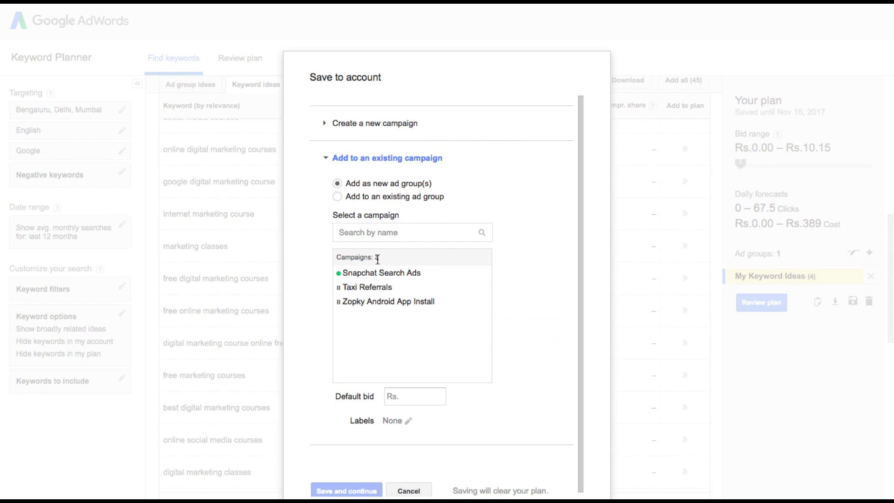
{"action": "left_click", "coordinate": [409, 491]}
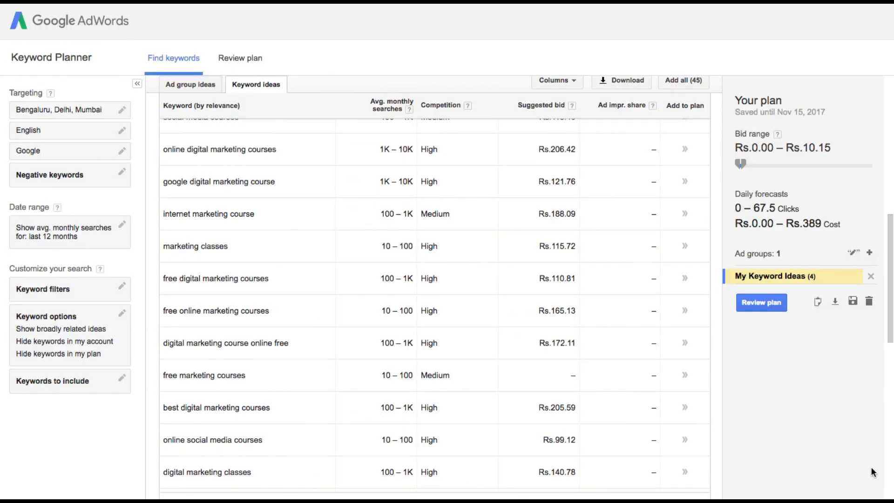